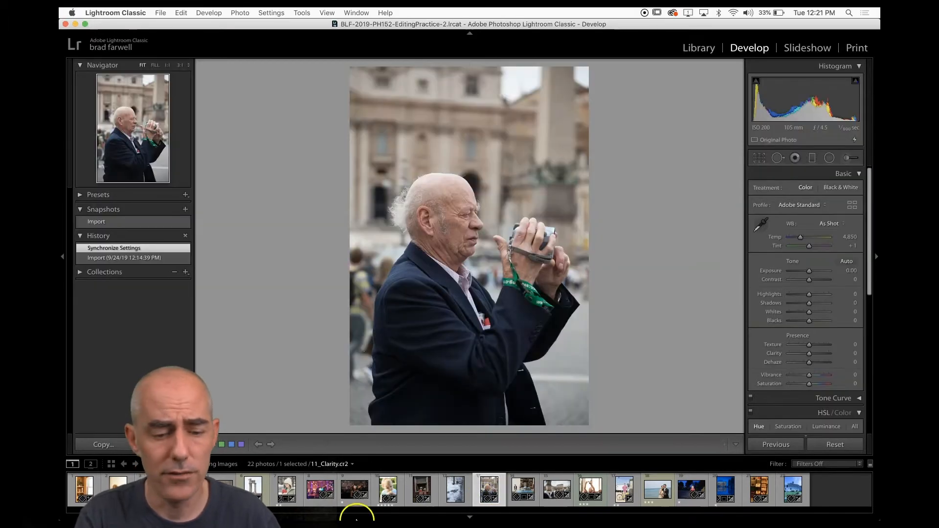
# Open the photo 12_Clarity.dng of the man holding a camera for editing.
pyautogui.moveTo(357, 519)
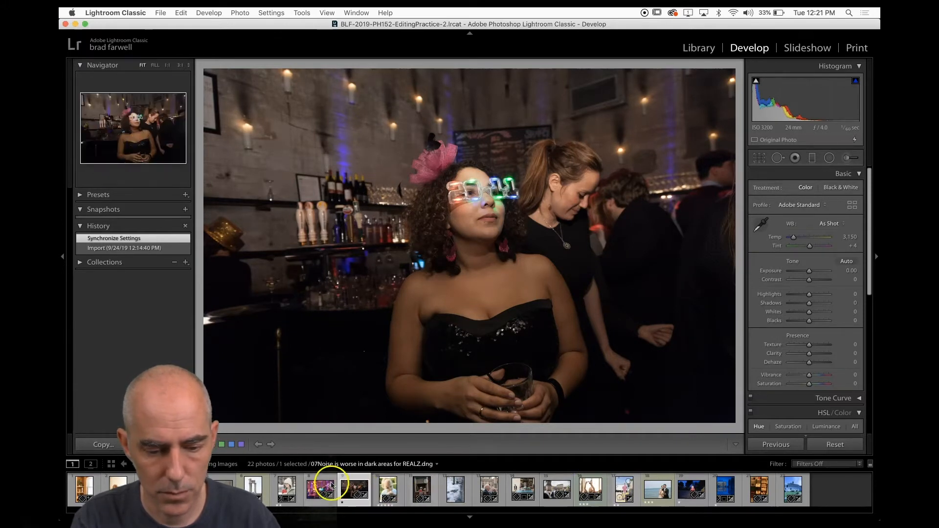
pyautogui.click(524, 490)
pyautogui.click(487, 490)
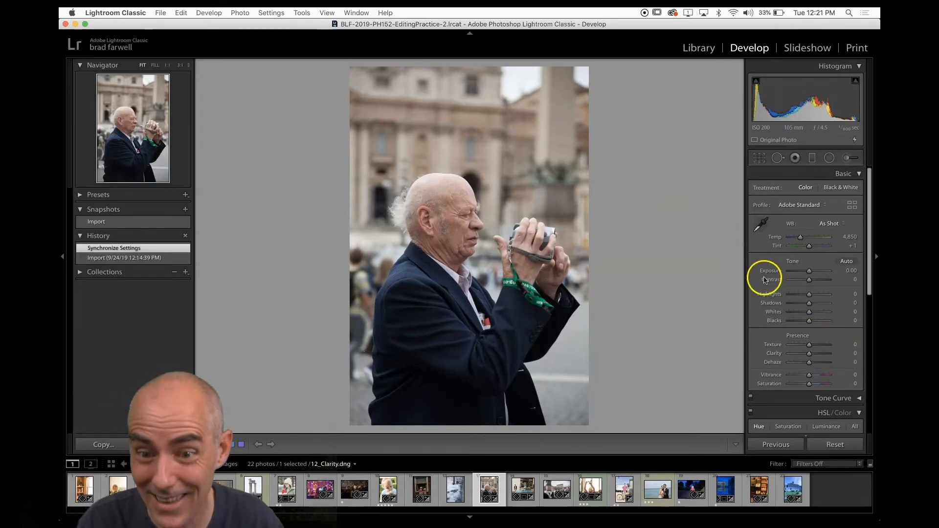
# Compare the Clarity and Vibrance adjustments offered in Library's Quick Develop with the Presence adjustments in Develop.
pyautogui.click(705, 49)
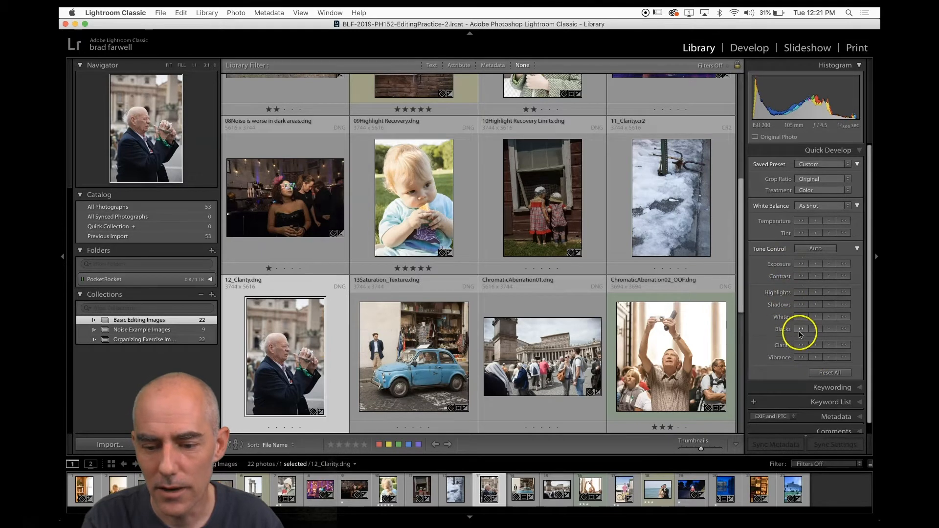
pyautogui.click(746, 49)
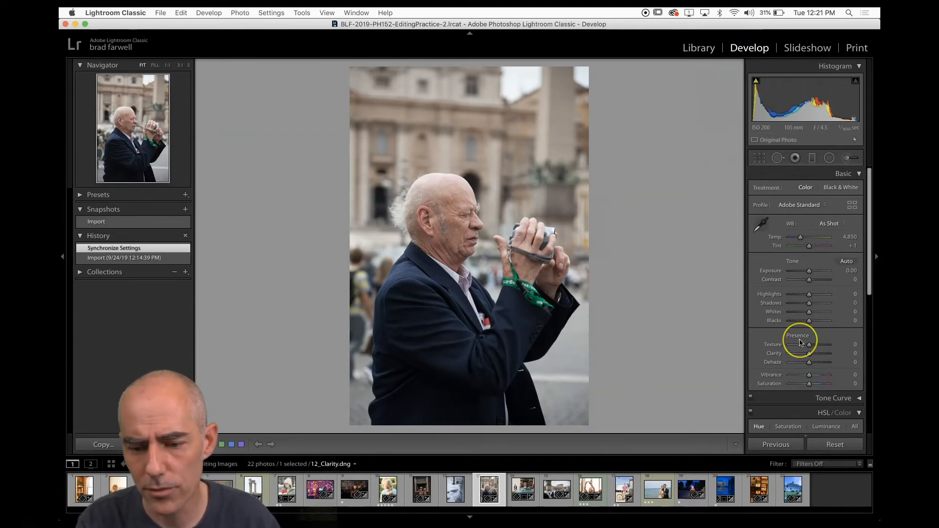
pyautogui.scroll(-1, 800, 343)
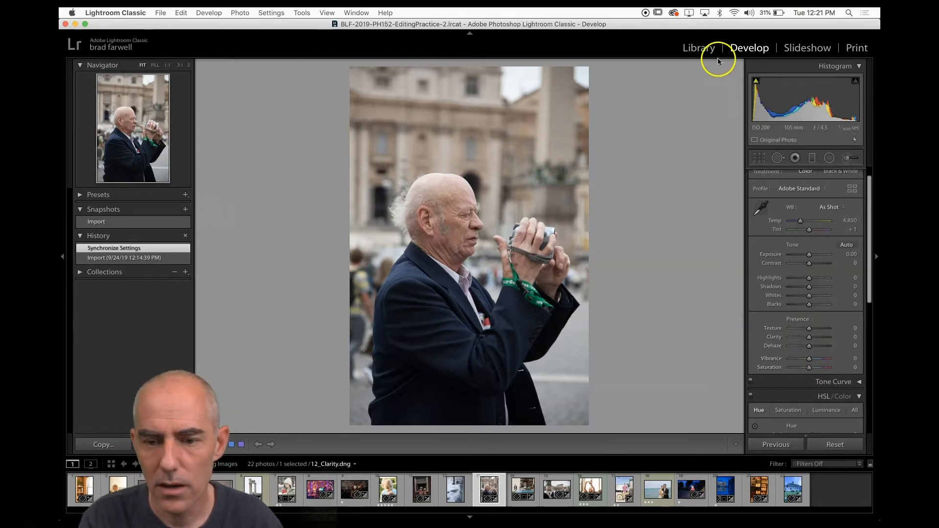
pyautogui.click(705, 49)
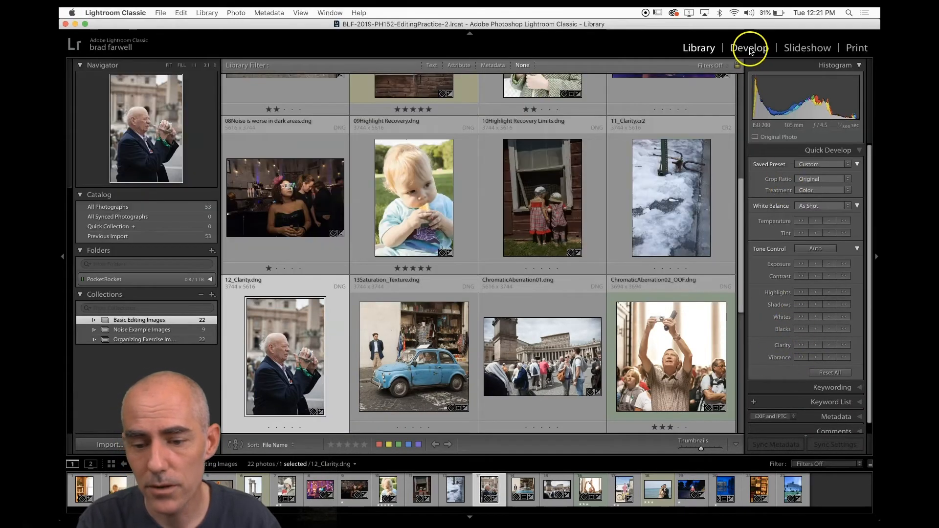
pyautogui.click(750, 48)
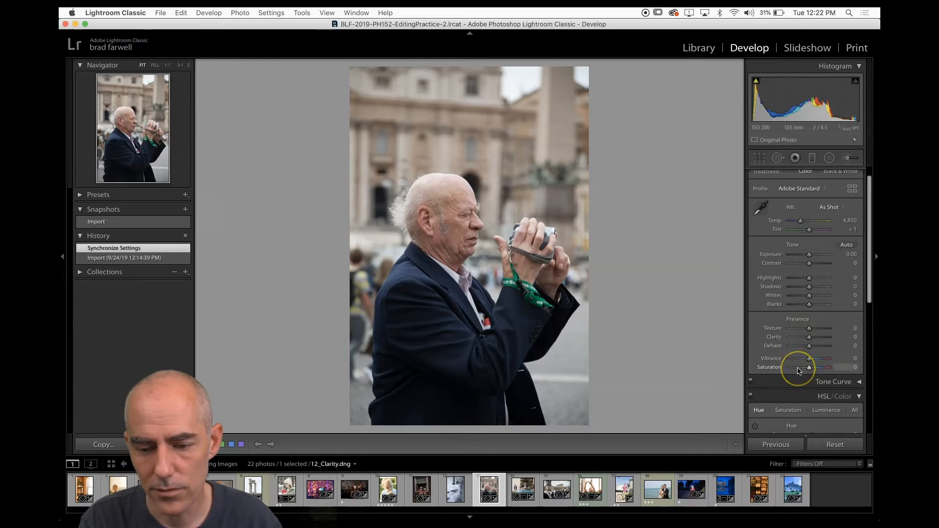
# Crop 12_Clarity.dng tighter around the man and his camera, trimming mainly the building above and the jacket below.
pyautogui.click(663, 296)
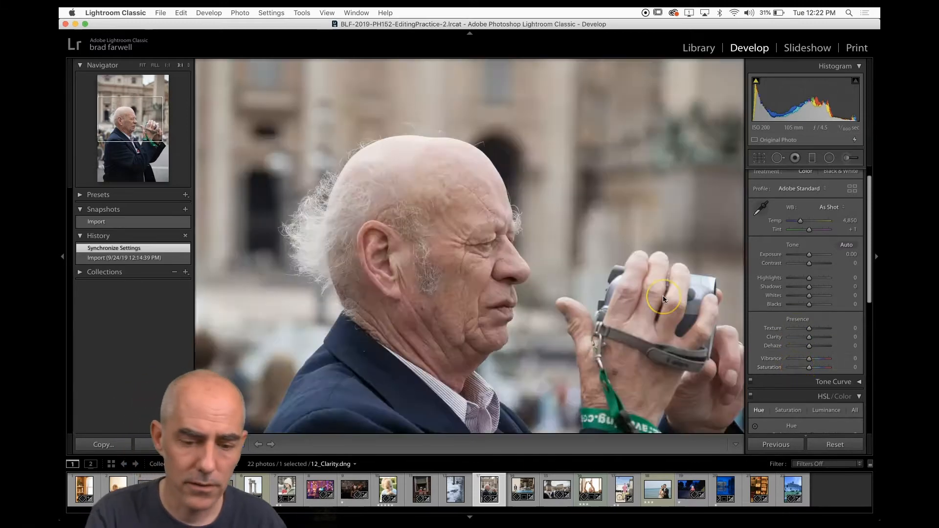
pyautogui.click(576, 246)
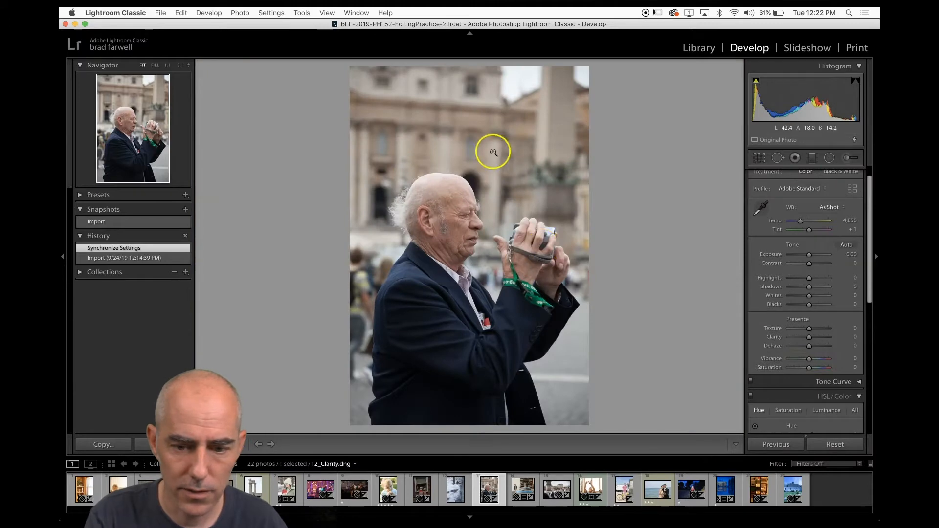
pyautogui.press('r')
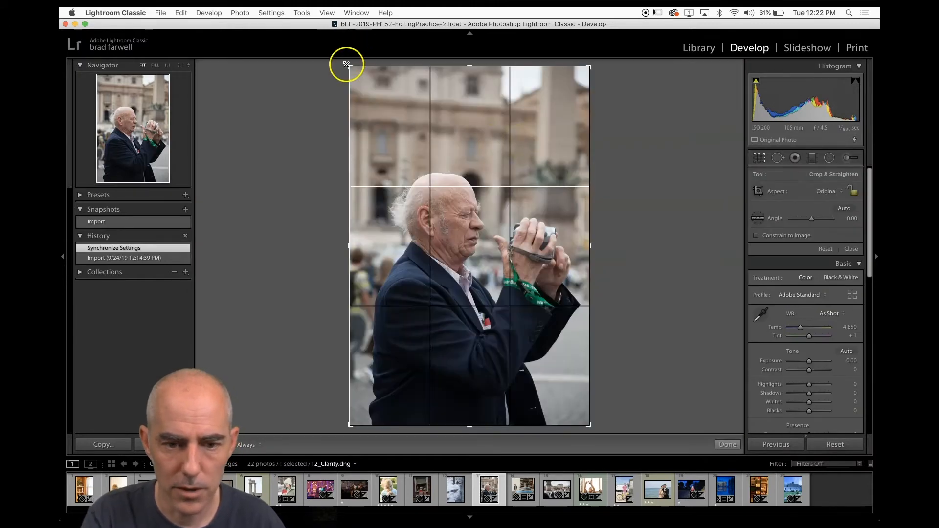
pyautogui.moveTo(342, 60); pyautogui.dragTo(356, 106)
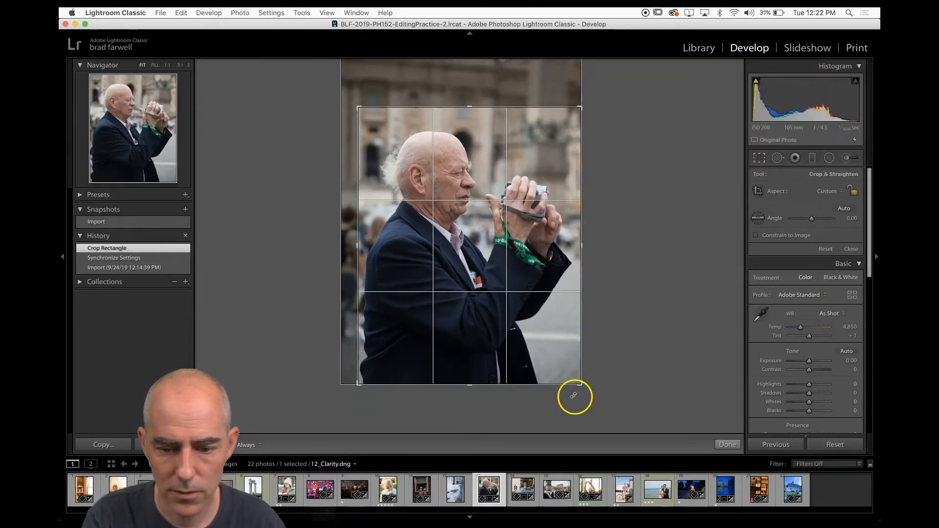
pyautogui.moveTo(581, 373); pyautogui.dragTo(579, 358)
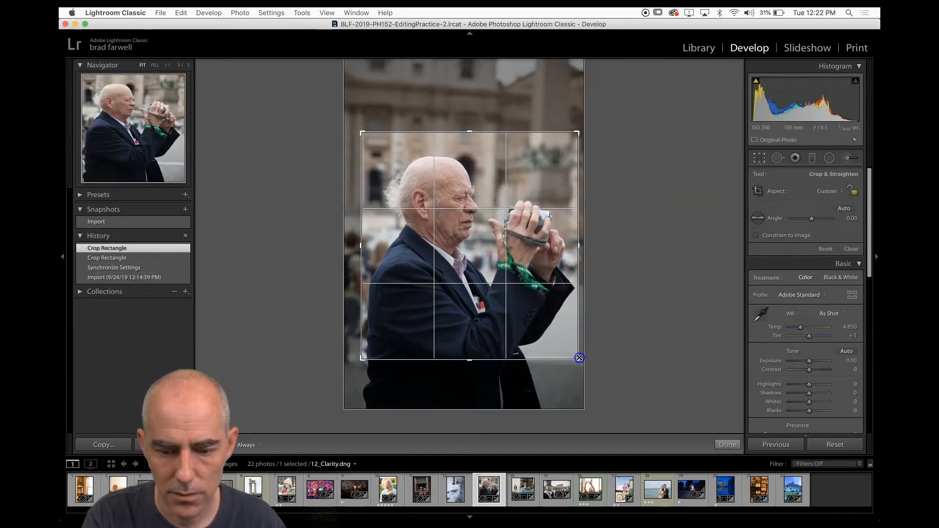
pyautogui.press('r')
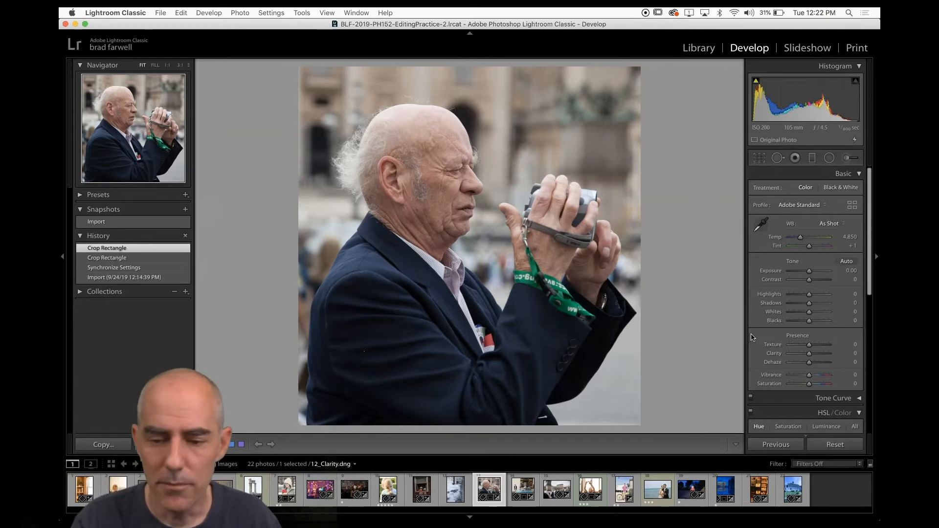
# Try Clarity at +100 and at −100 while examining the man's skin and wrinkles up close.
pyautogui.press('z')
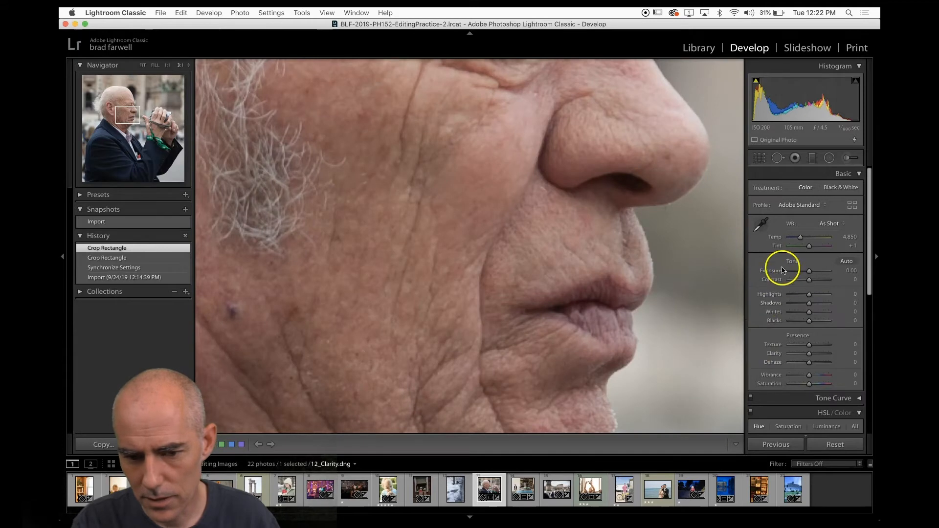
pyautogui.moveTo(808, 357); pyautogui.dragTo(843, 350)
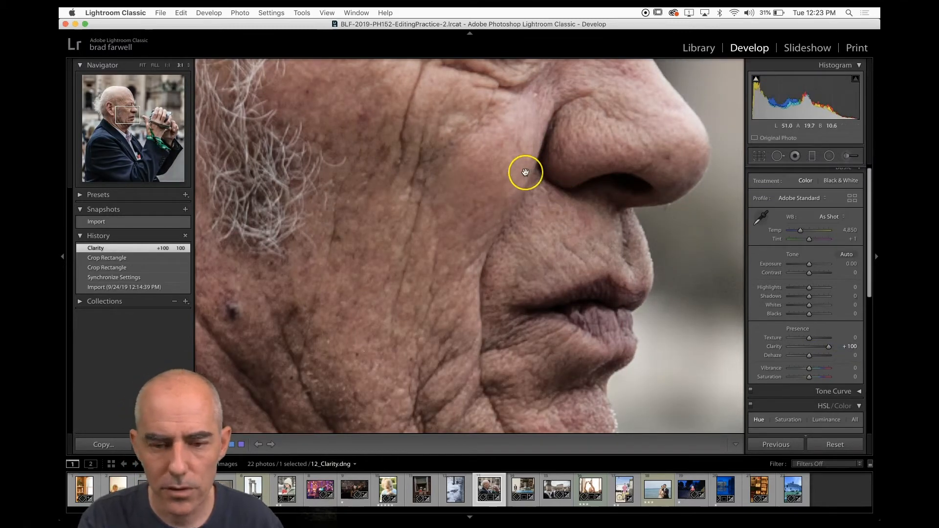
pyautogui.moveTo(426, 168); pyautogui.dragTo(465, 284)
pyautogui.moveTo(451, 236); pyautogui.dragTo(451, 236)
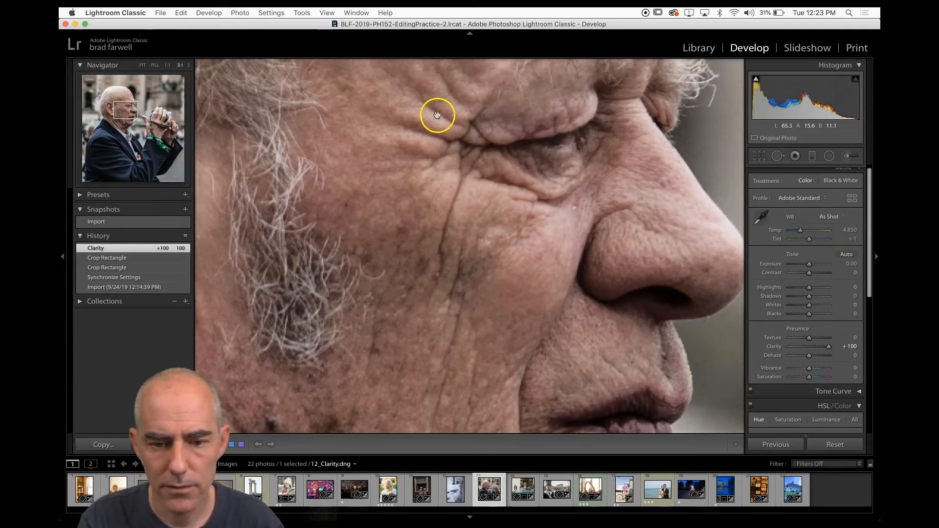
pyautogui.moveTo(830, 348); pyautogui.dragTo(755, 354)
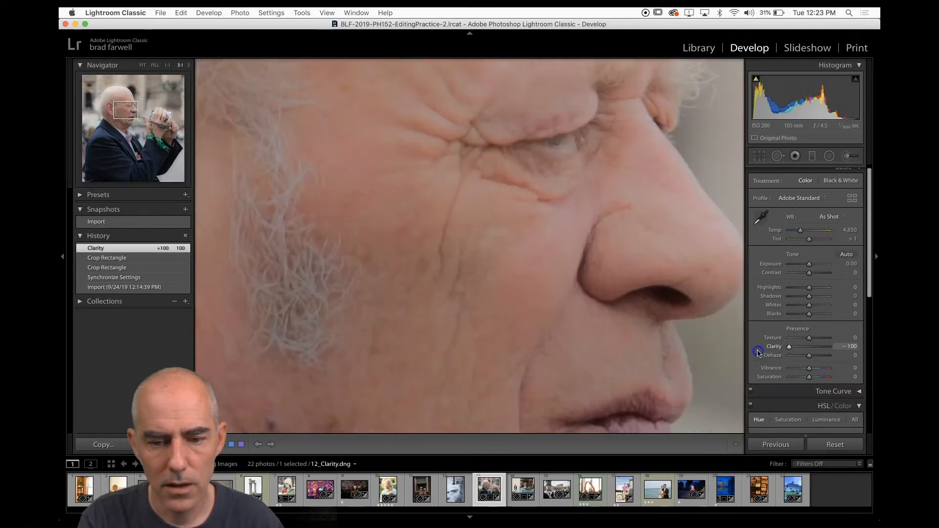
pyautogui.moveTo(760, 352); pyautogui.dragTo(759, 352)
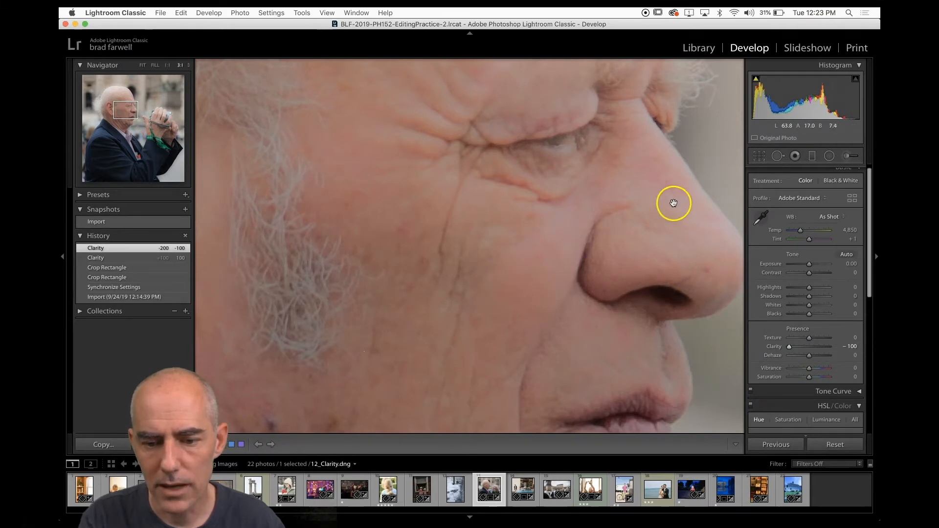
# Raise Clarity to +100 to judge the whole portrait, and bring it down to about −27.
pyautogui.moveTo(788, 348); pyautogui.dragTo(810, 347)
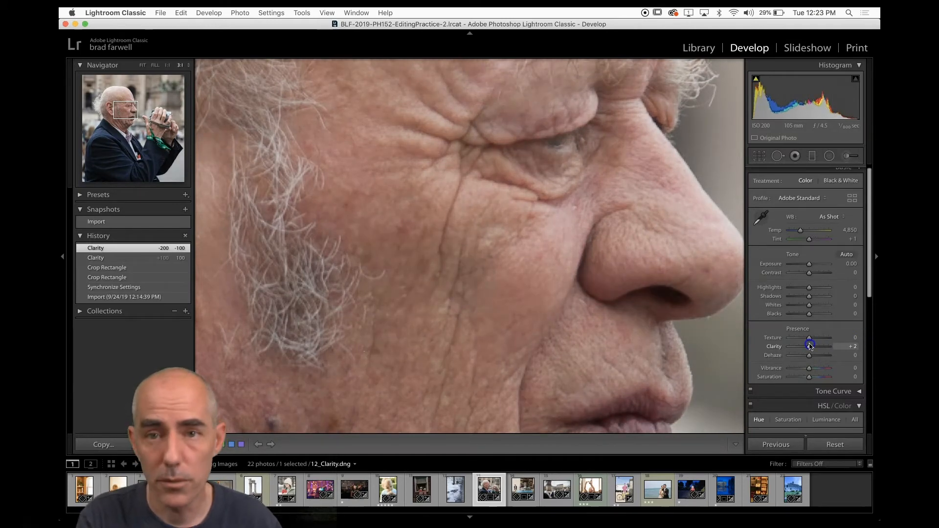
pyautogui.moveTo(811, 346); pyautogui.dragTo(871, 337)
pyautogui.click(677, 342)
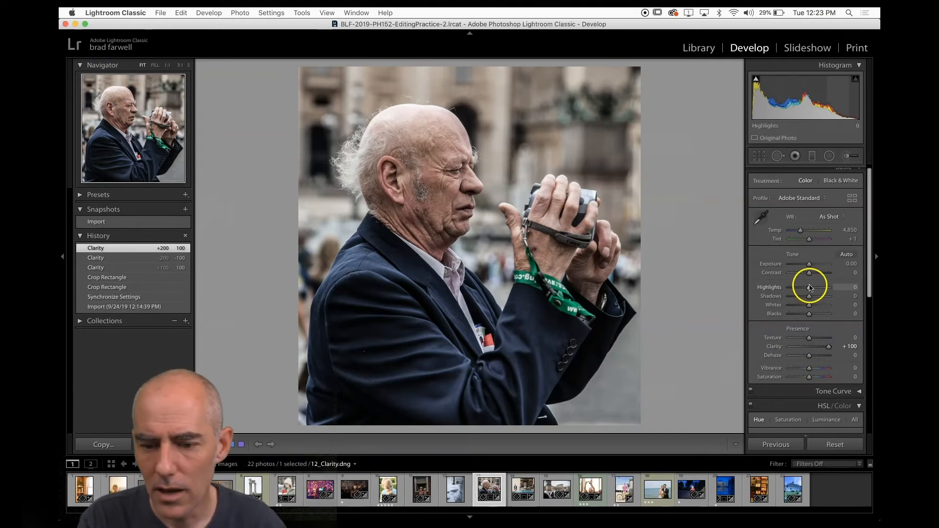
pyautogui.moveTo(829, 346); pyautogui.dragTo(805, 353)
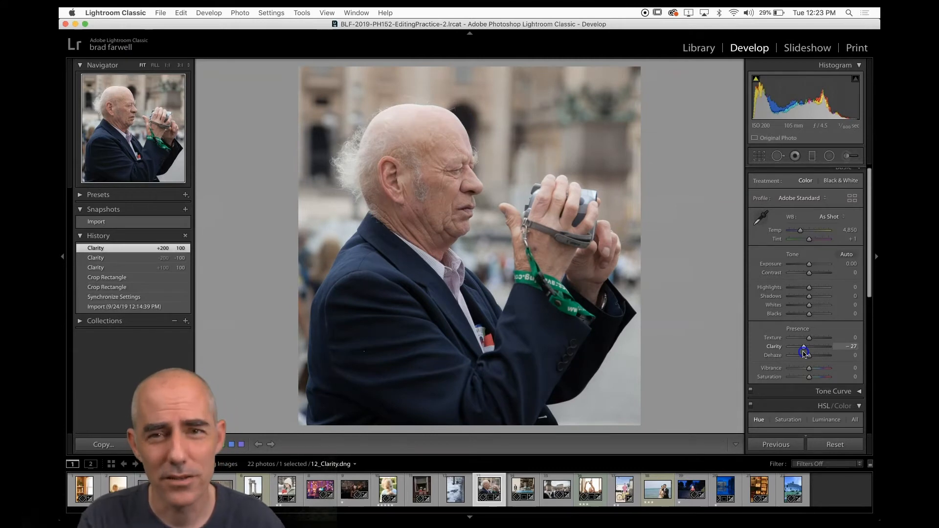
pyautogui.moveTo(805, 353); pyautogui.dragTo(805, 353)
# Open 11_Clarity.cr2 and set its Clarity to +100, checking the snow at 1:1 and in full view.
pyautogui.click(451, 490)
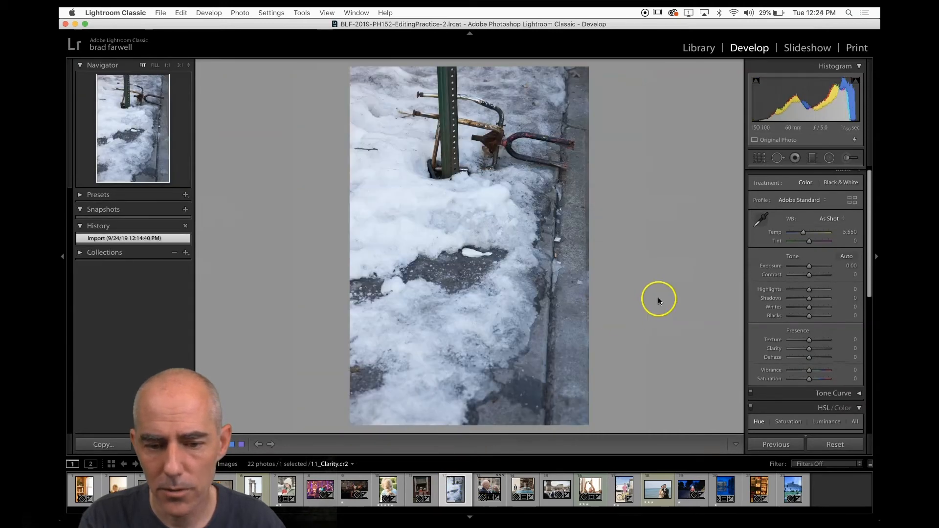
pyautogui.moveTo(496, 286); pyautogui.dragTo(504, 274)
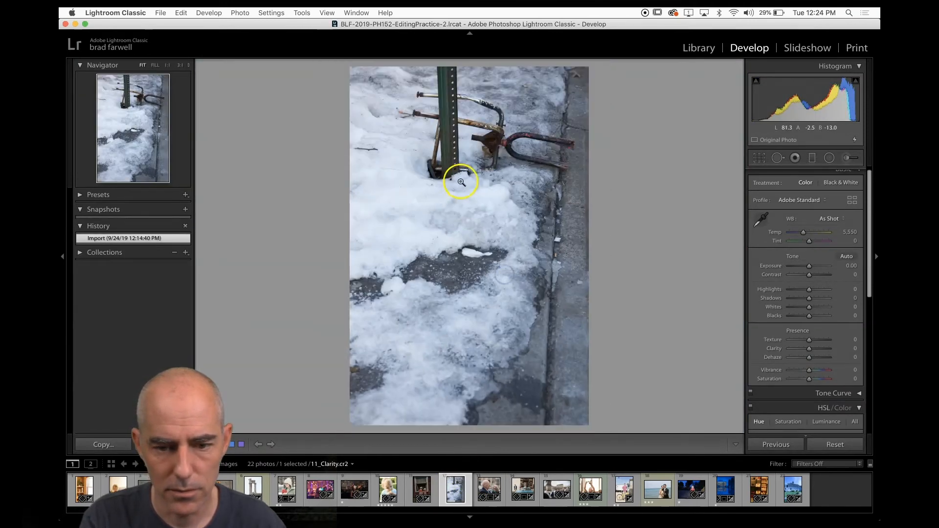
pyautogui.click(167, 65)
pyautogui.moveTo(441, 168); pyautogui.dragTo(623, 436)
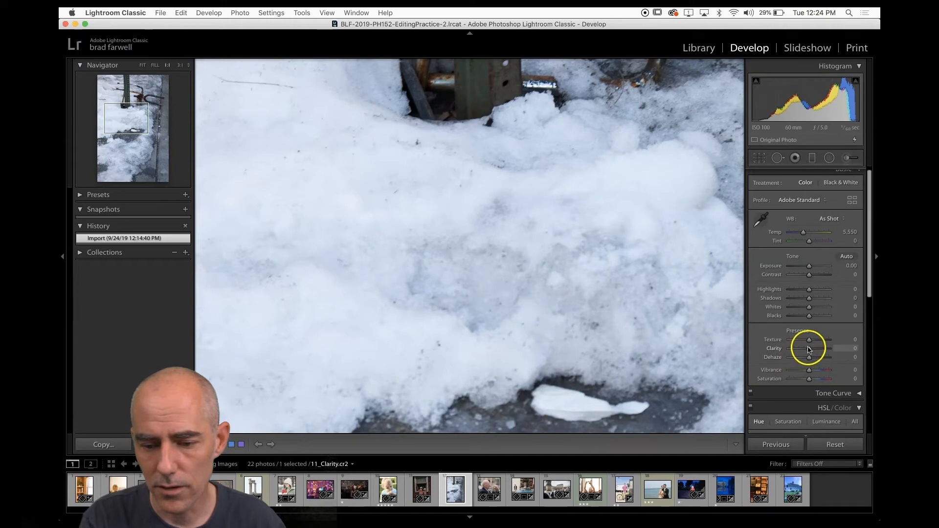
pyautogui.moveTo(809, 350); pyautogui.dragTo(879, 341)
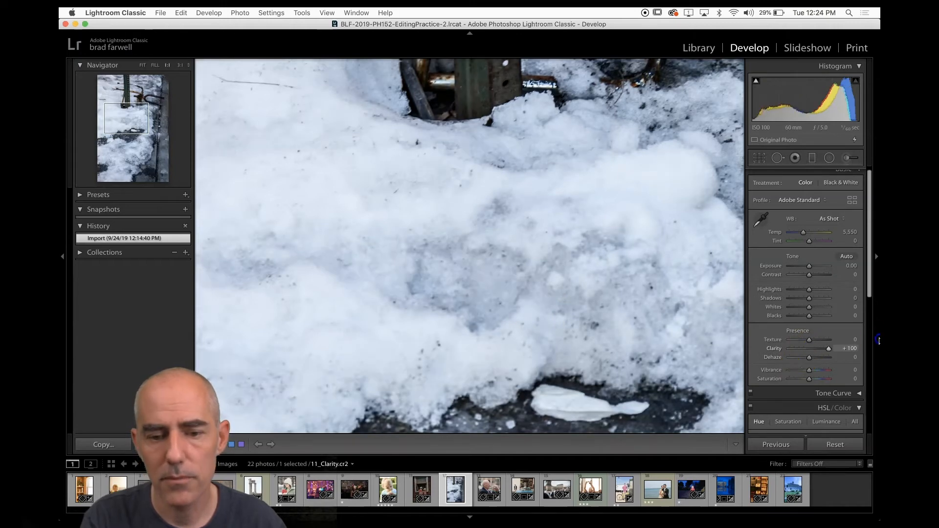
pyautogui.click(625, 272)
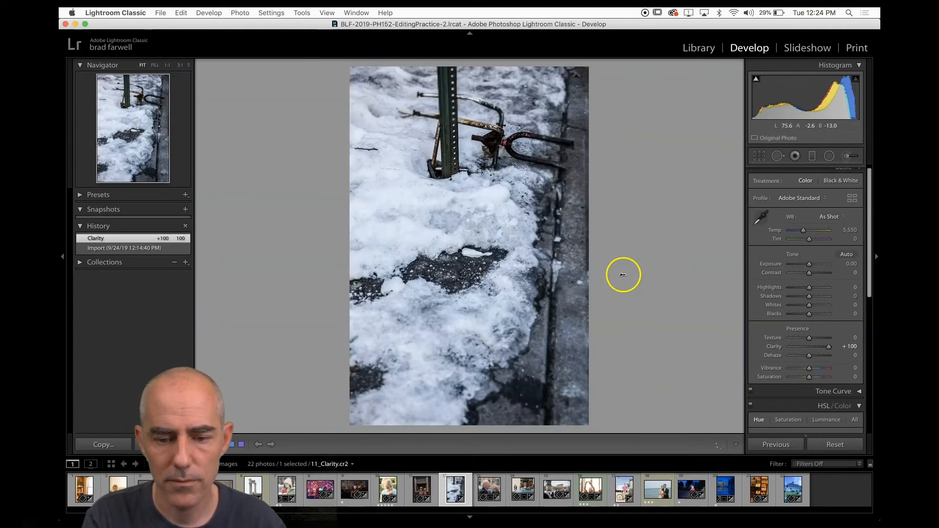
# Lower the snow photo's Clarity to −100 for comparison, and settle it at +4.
pyautogui.moveTo(829, 346); pyautogui.dragTo(809, 348)
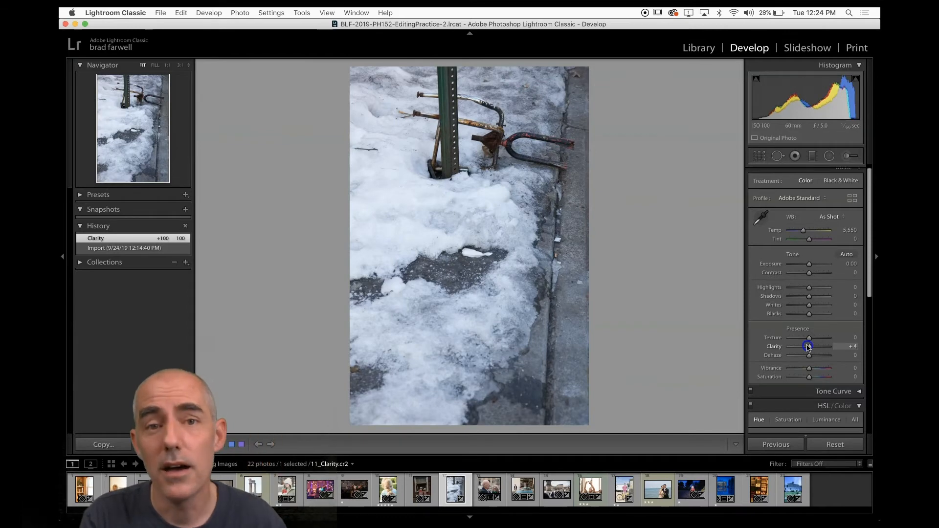
pyautogui.moveTo(808, 347); pyautogui.dragTo(810, 348)
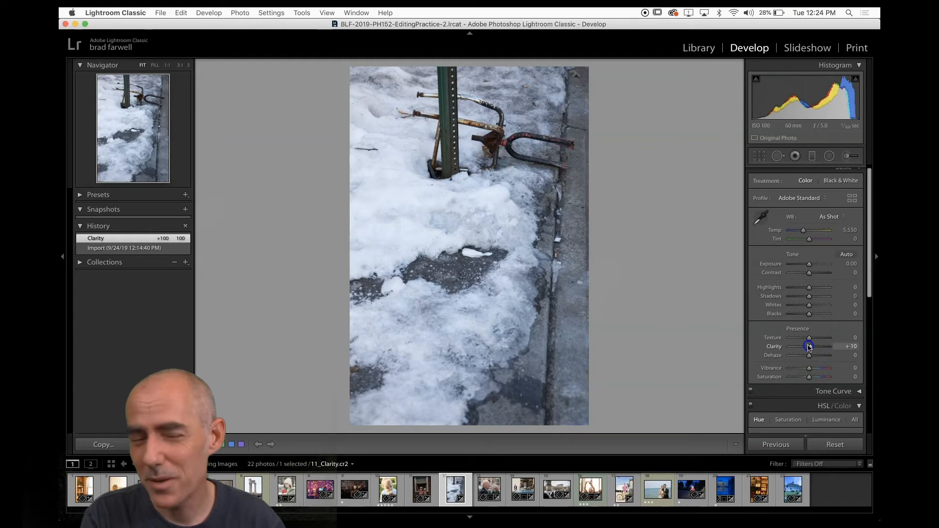
pyautogui.moveTo(809, 347); pyautogui.dragTo(780, 350)
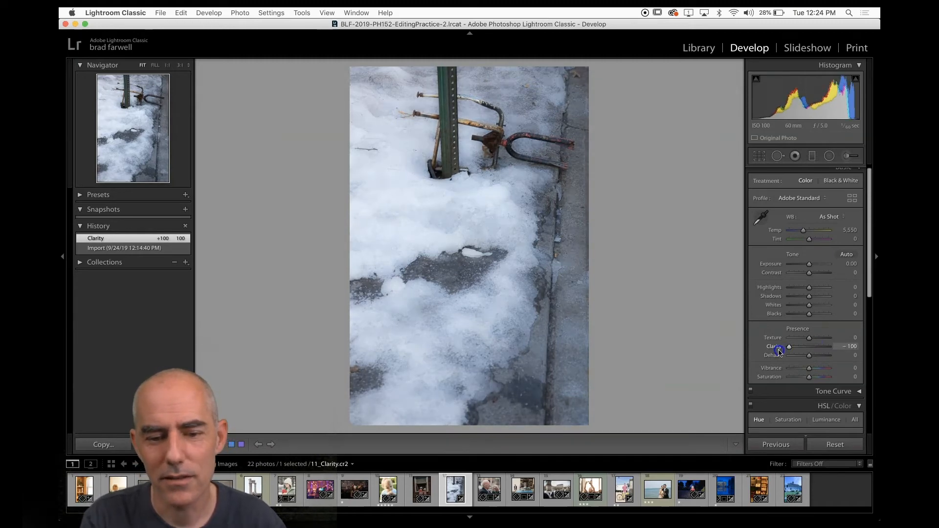
pyautogui.moveTo(780, 350); pyautogui.dragTo(809, 352)
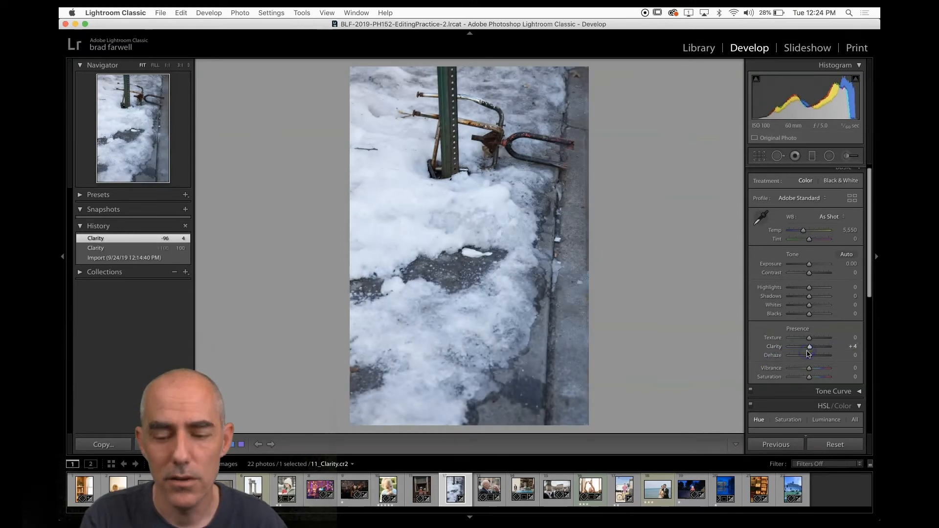
# Open 13Saturation_Texture.dng and compare the Vibrance adjustment in Library with Vibrance and Saturation in Develop.
pyautogui.click(519, 490)
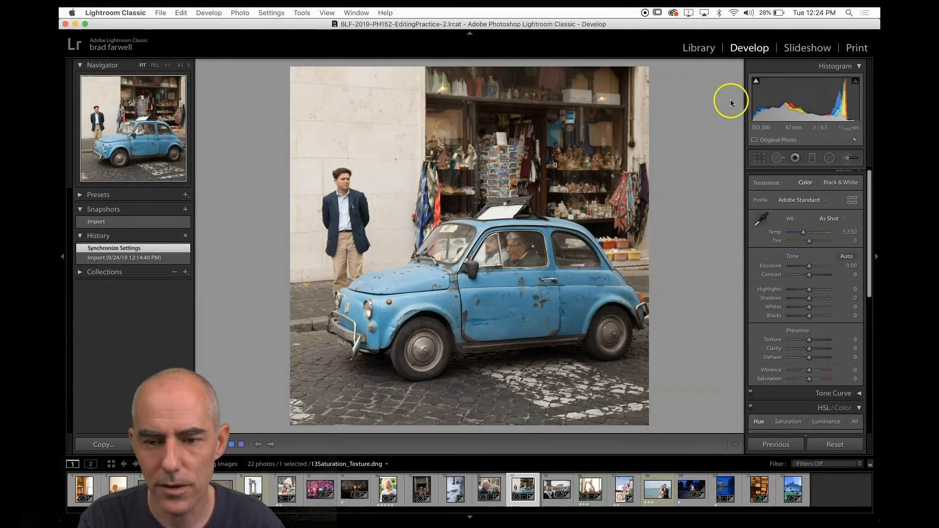
pyautogui.click(699, 48)
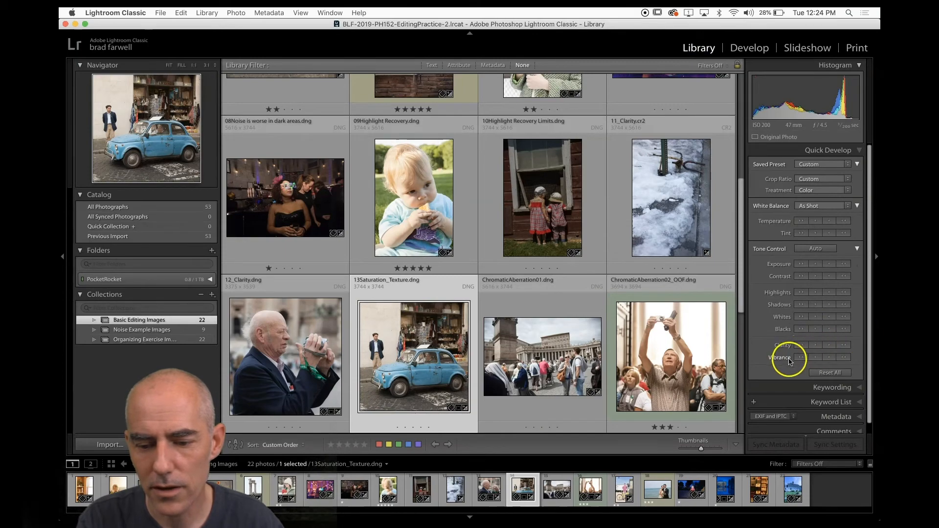
pyautogui.click(749, 48)
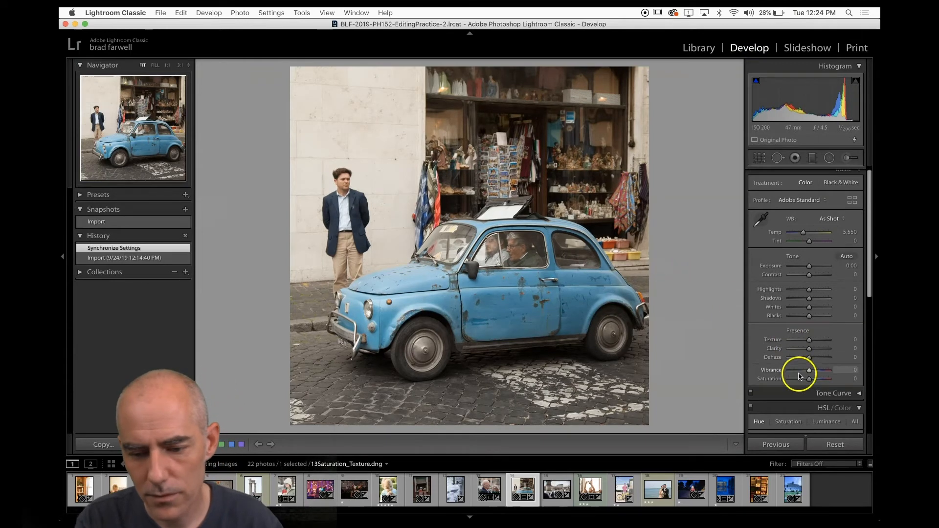
# Try Saturation at +100 on the blue car photo, and replace it with Saturation −4 and Vibrance +100.
pyautogui.moveTo(809, 381); pyautogui.dragTo(879, 363)
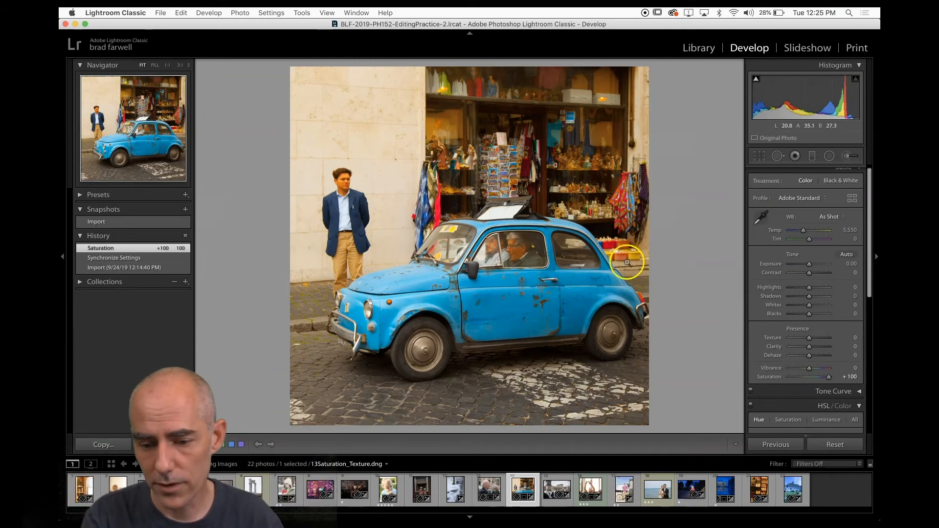
pyautogui.moveTo(829, 376); pyautogui.dragTo(879, 352)
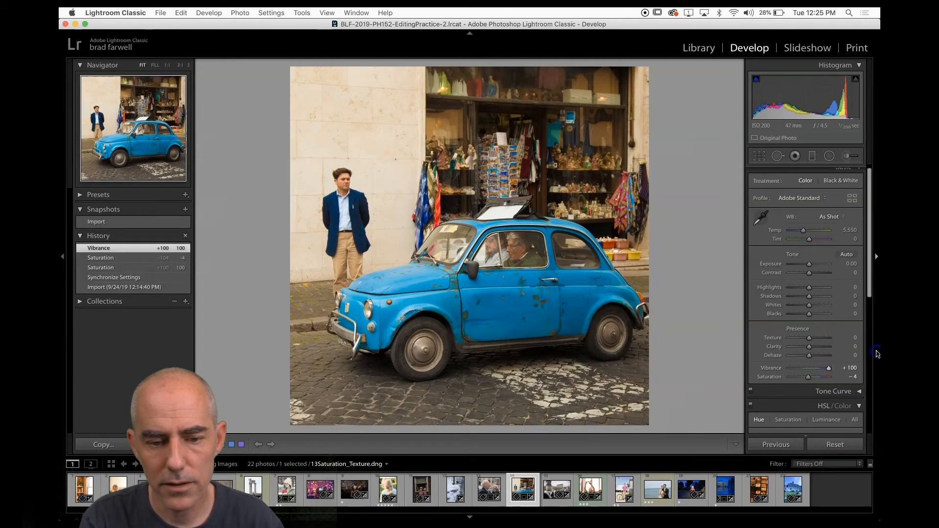
# Examine the standing man's skin tones and the blue car at 1:1 with Vibrance at +100.
pyautogui.click(168, 64)
pyautogui.moveTo(267, 253); pyautogui.dragTo(303, 222)
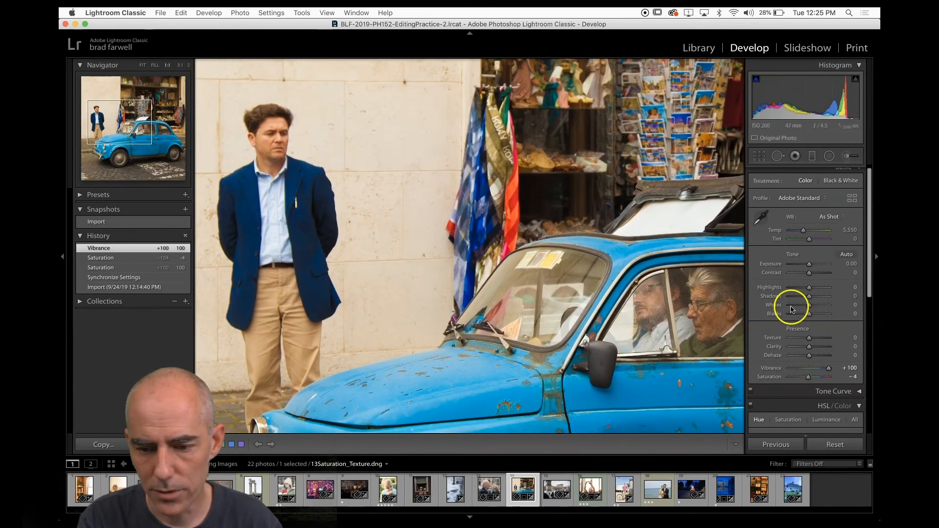
pyautogui.click(827, 371)
pyautogui.moveTo(827, 370); pyautogui.dragTo(862, 363)
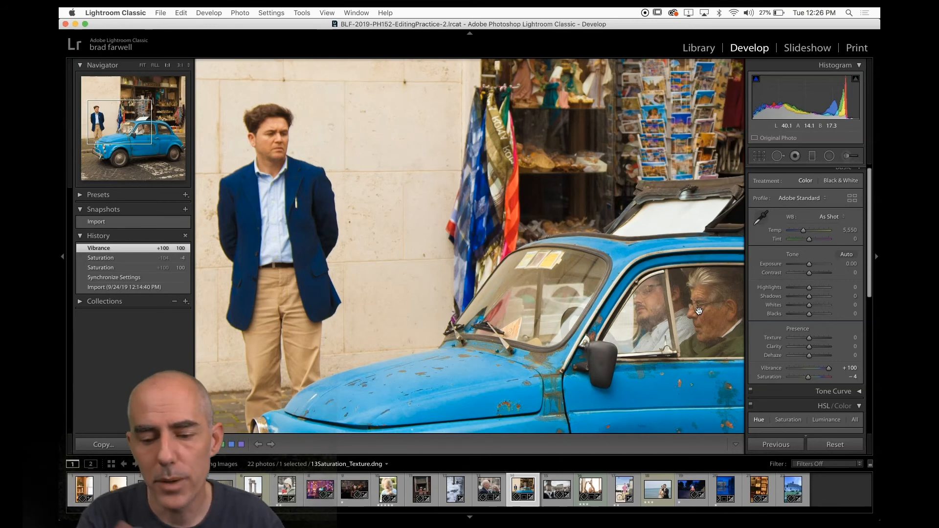
# Compare Saturation +100 with Vibrance −2, and bring the photo back to Saturation +1 and Vibrance +5.
pyautogui.moveTo(831, 371); pyautogui.dragTo(879, 378)
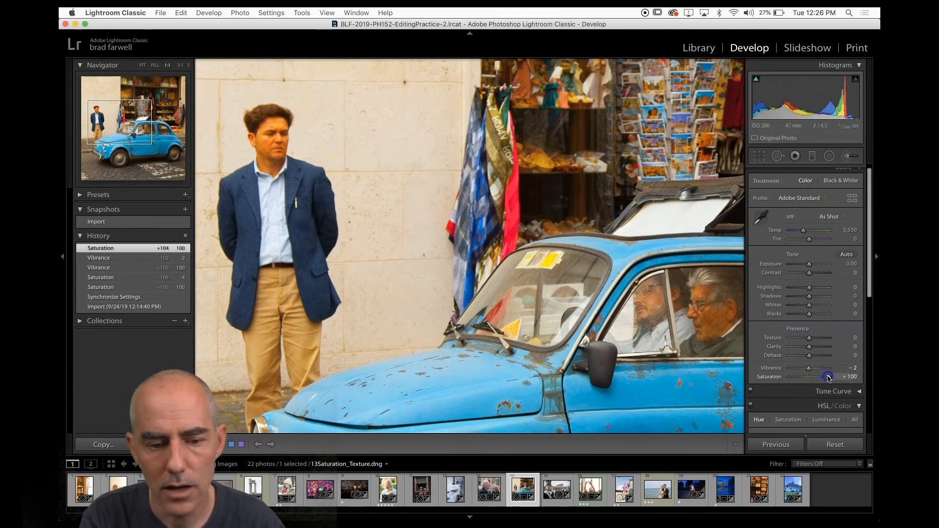
pyautogui.moveTo(828, 378)
pyautogui.mouseDown()
pyautogui.moveTo(809, 377)
pyautogui.moveTo(866, 374)
pyautogui.moveTo(810, 378)
pyautogui.moveTo(867, 370)
pyautogui.moveTo(805, 377)
pyautogui.moveTo(880, 351)
pyautogui.moveTo(811, 371)
pyautogui.mouseUp()
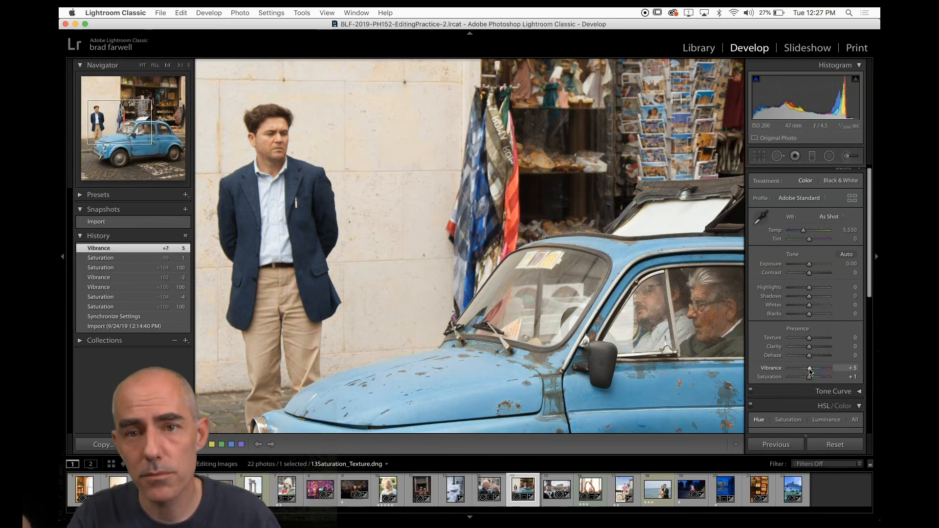